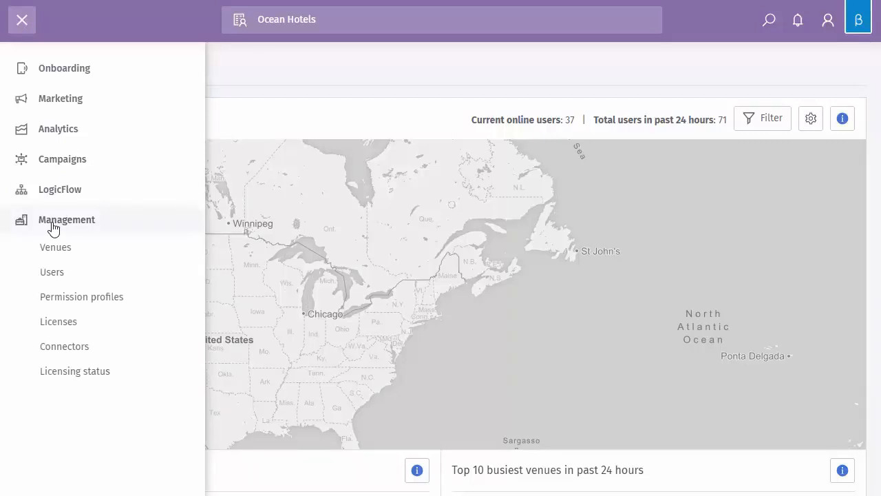
Open the user management page and start creating a new user
{"action": "left_click", "coordinate": [52, 272]}
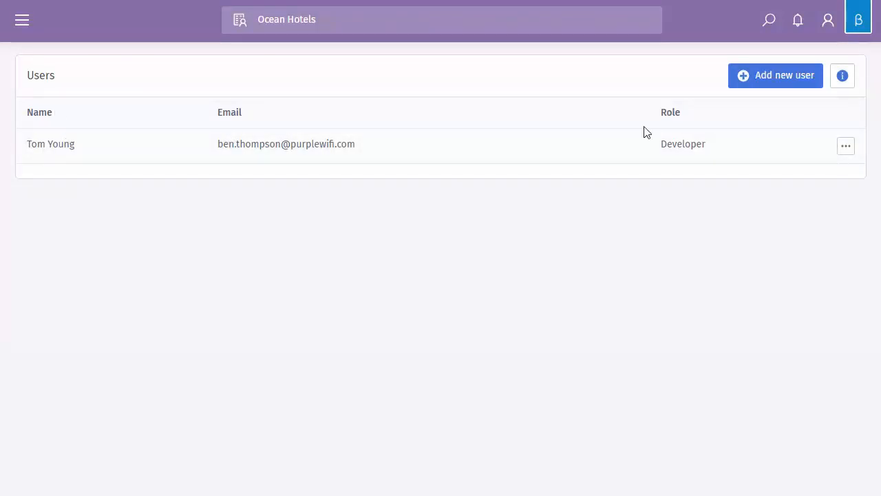
{"action": "left_click", "coordinate": [846, 147]}
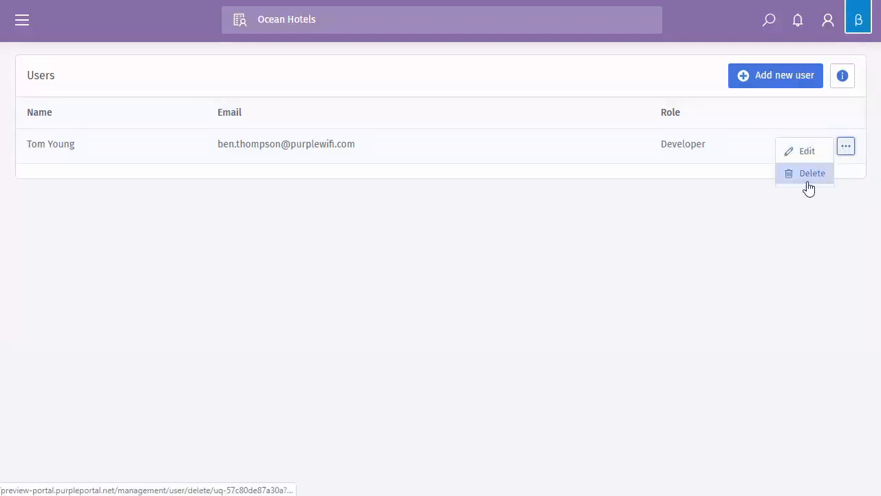
{"action": "left_click", "coordinate": [683, 205]}
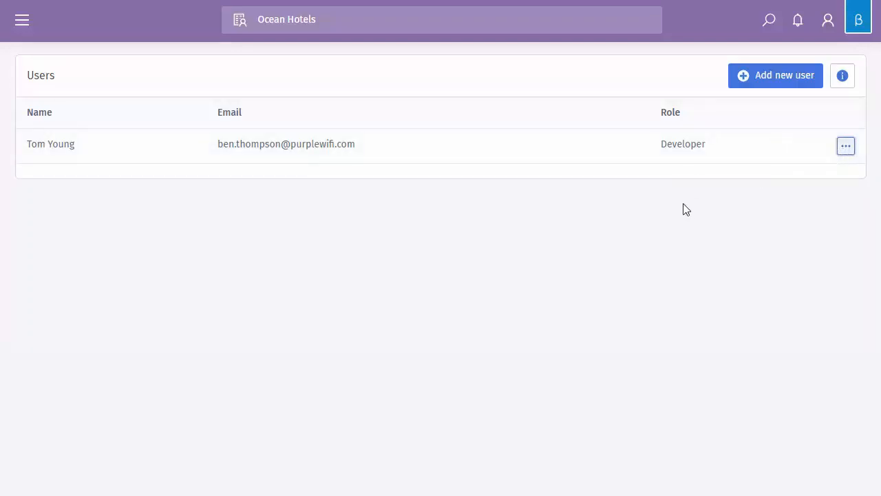
{"action": "left_click", "coordinate": [767, 77]}
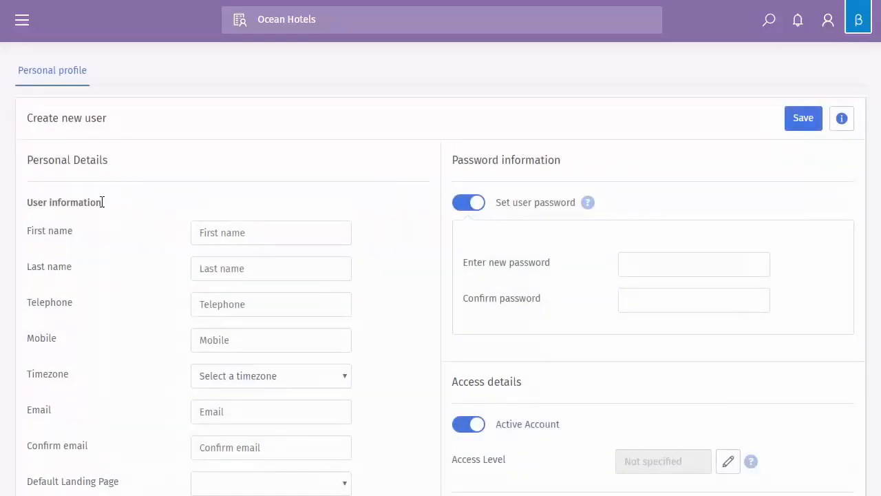
Fill in the new user's first name, last name, telephone, email and confirmation email, and set the timezone to London
{"action": "scroll", "coordinate": [113, 186], "scroll_direction": "down", "scroll_amount": 2}
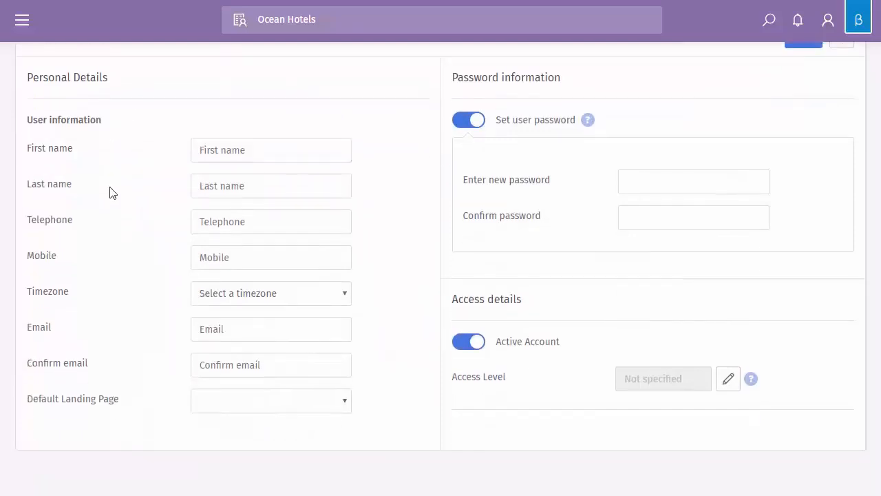
{"action": "scroll", "coordinate": [113, 191], "scroll_direction": "up", "scroll_amount": 2}
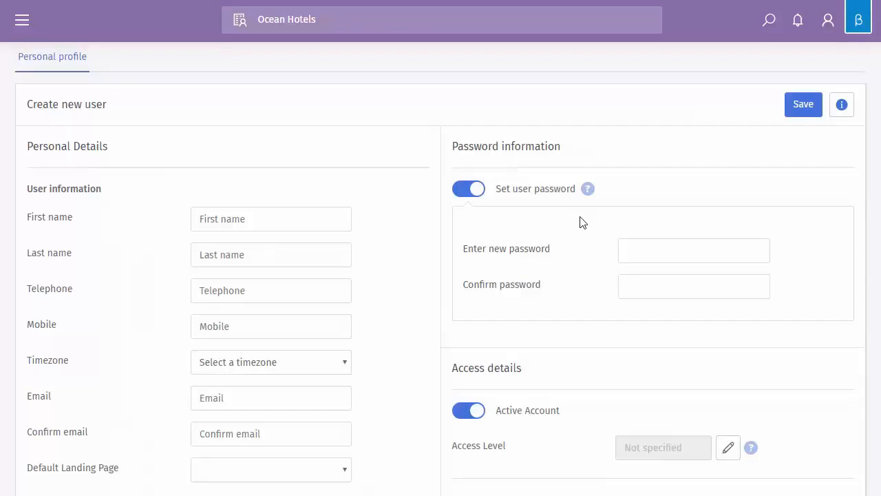
{"action": "scroll", "coordinate": [551, 222], "scroll_direction": "down", "scroll_amount": 1}
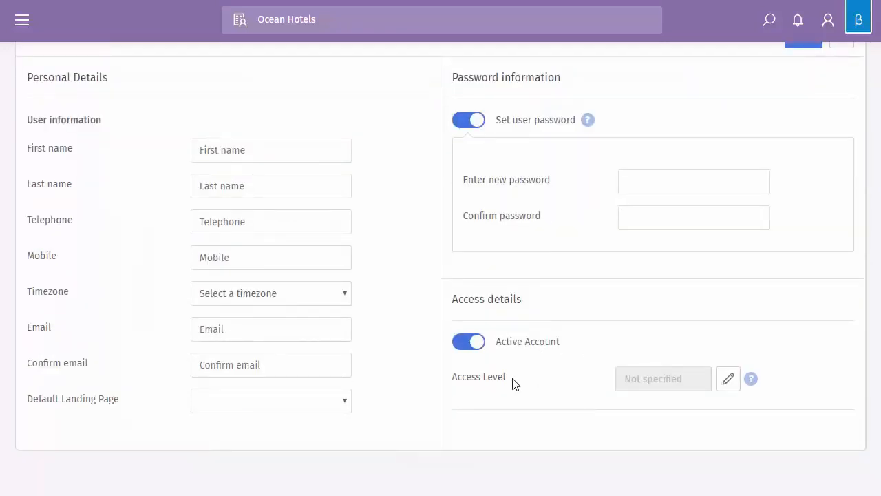
{"action": "scroll", "coordinate": [513, 364], "scroll_direction": "up", "scroll_amount": 3}
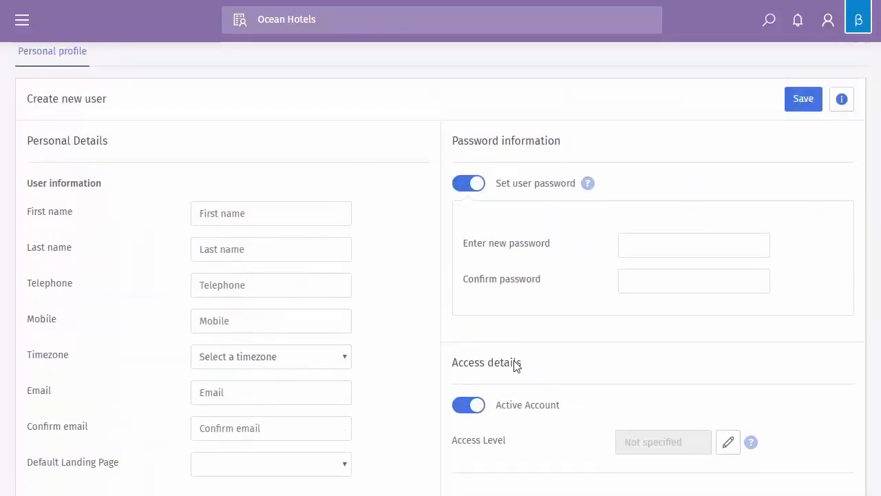
{"action": "left_click", "coordinate": [226, 231]}
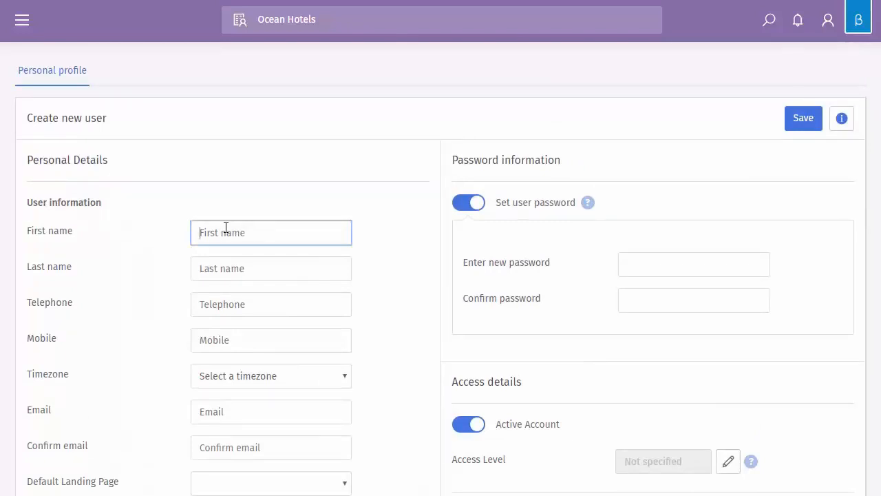
{"action": "type", "text": "Dominic"}
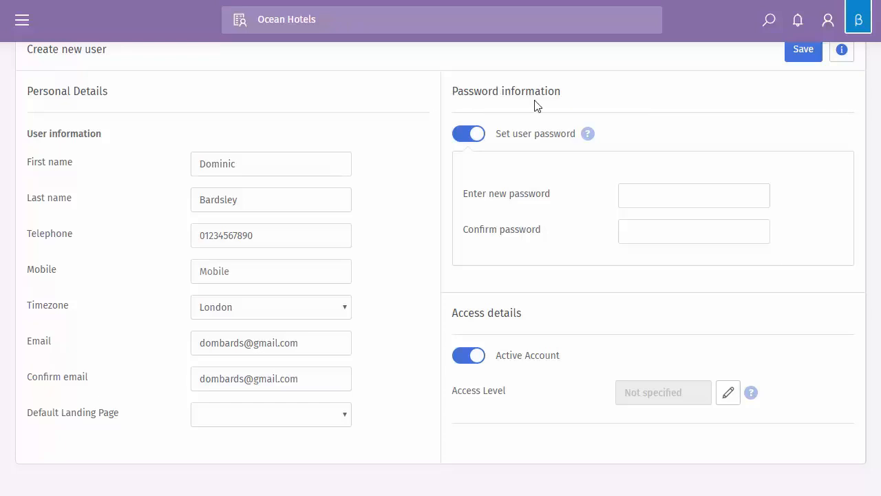
{"action": "left_click", "coordinate": [679, 196]}
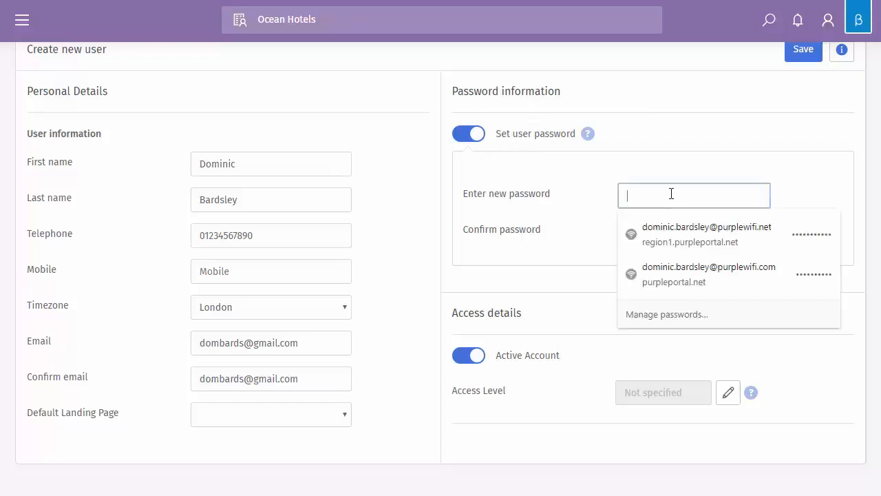
{"action": "left_click", "coordinate": [547, 186]}
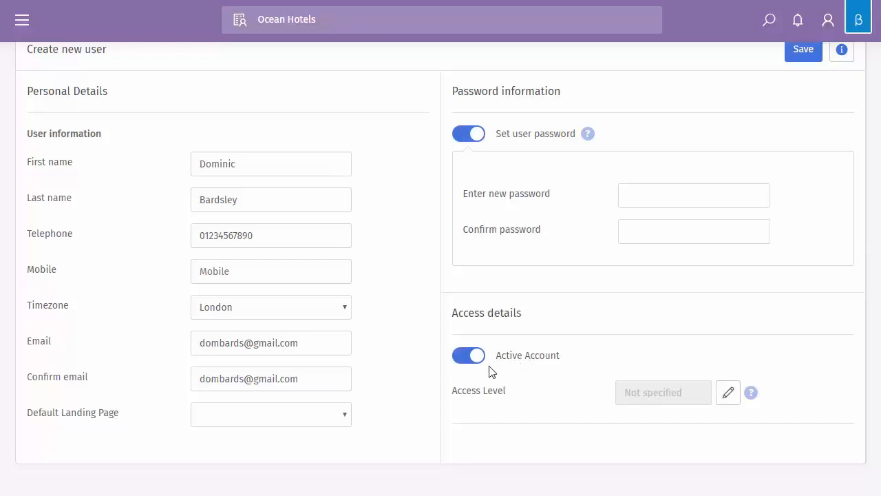
{"action": "left_click", "coordinate": [461, 357]}
{"action": "left_click", "coordinate": [472, 364]}
Assign the user's access level to a customer, choosing demo_reseller as reseller and Ocean Hotels as customer
{"action": "left_click", "coordinate": [727, 394]}
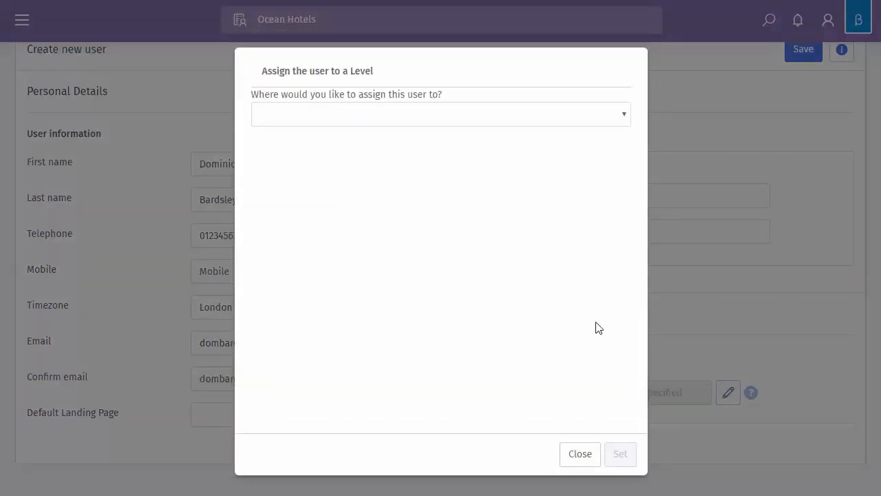
{"action": "left_click", "coordinate": [436, 110]}
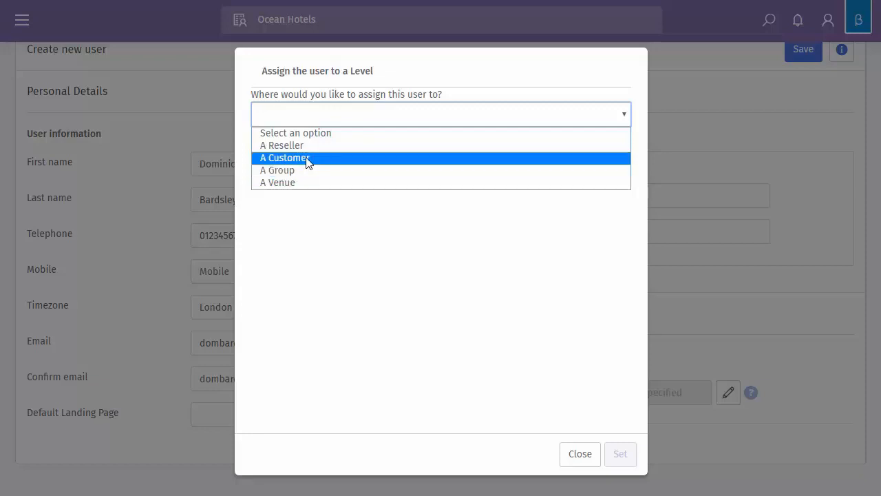
{"action": "left_click", "coordinate": [307, 158]}
{"action": "left_click", "coordinate": [475, 156]}
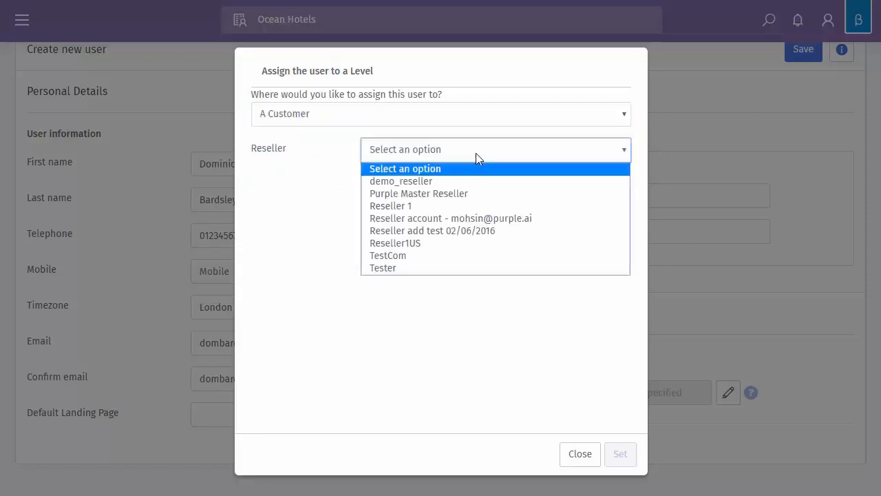
{"action": "left_click", "coordinate": [439, 186]}
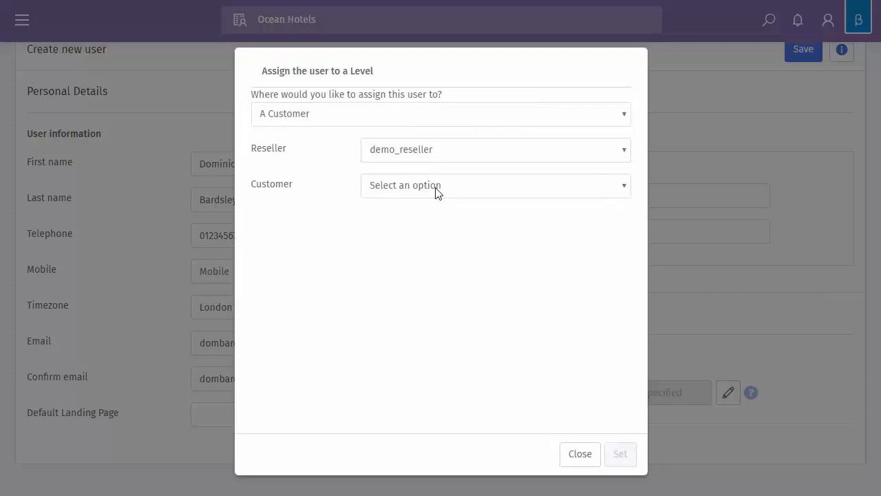
{"action": "left_click", "coordinate": [435, 187]}
{"action": "left_click", "coordinate": [441, 219]}
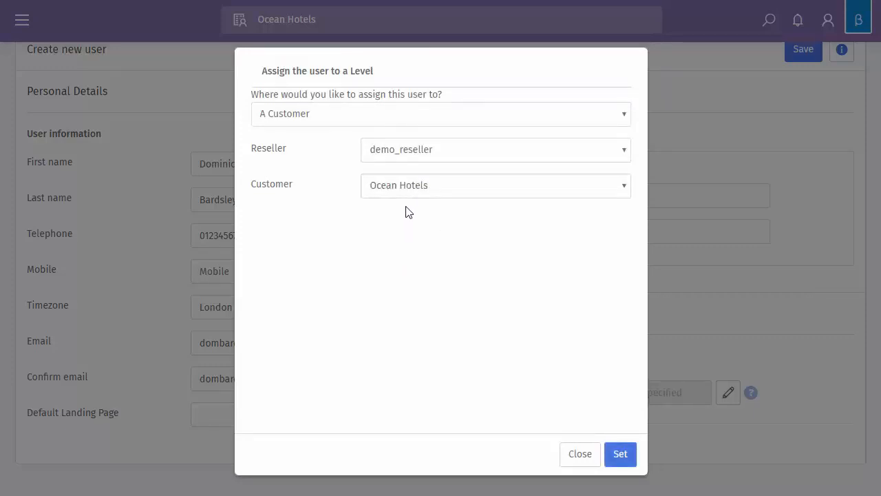
{"action": "left_click", "coordinate": [623, 457]}
Look through the permission profiles available for the new user's current permissions
{"action": "scroll", "coordinate": [530, 381], "scroll_direction": "down", "scroll_amount": 1}
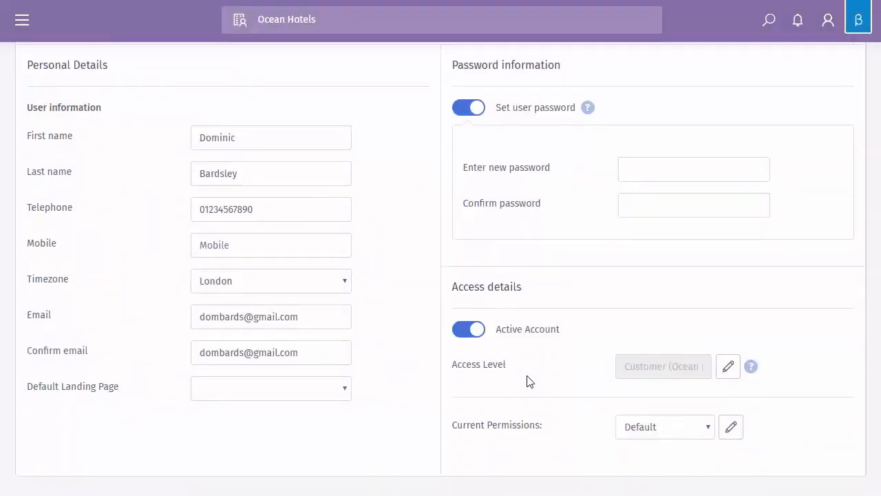
{"action": "scroll", "coordinate": [530, 381], "scroll_direction": "down", "scroll_amount": 1}
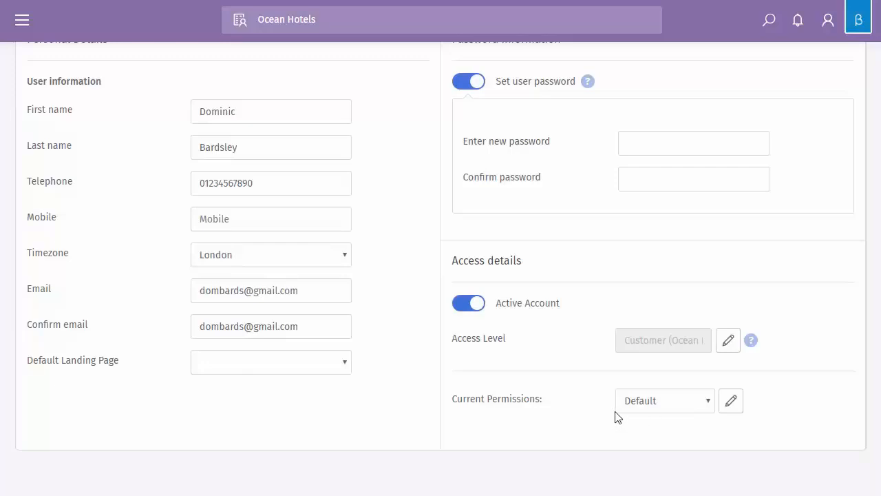
{"action": "left_click", "coordinate": [709, 406]}
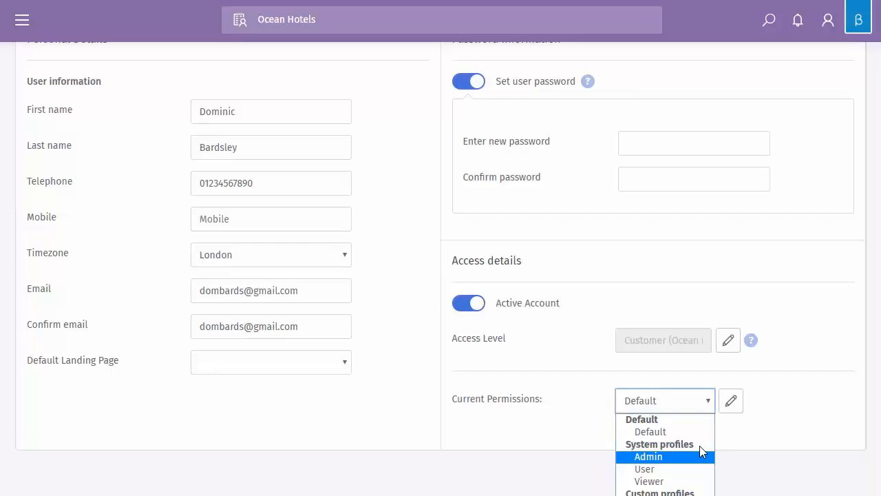
{"action": "left_click", "coordinate": [795, 426]}
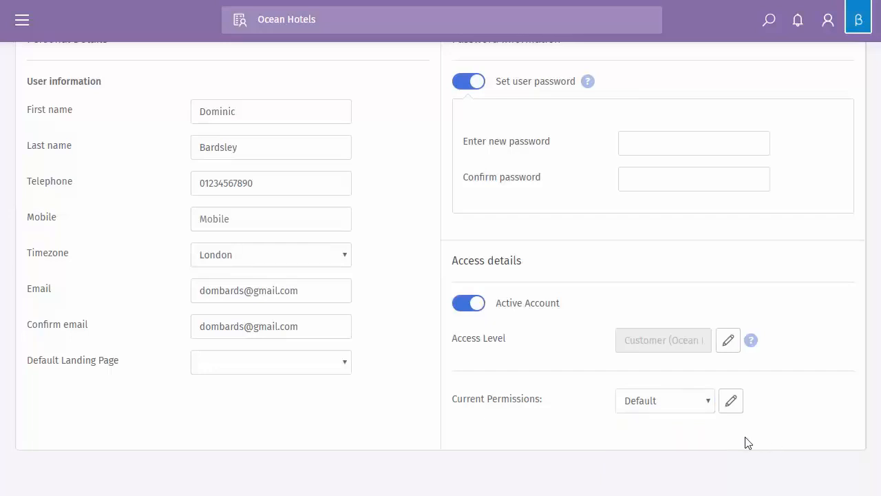
Open the new user's Default permission profile for editing
{"action": "left_click", "coordinate": [731, 402]}
{"action": "scroll", "coordinate": [705, 365], "scroll_direction": "up", "scroll_amount": 3}
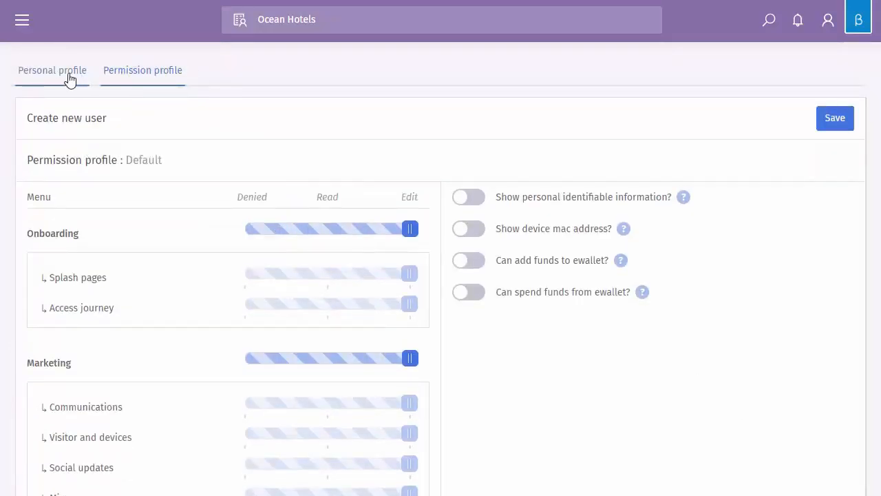
{"action": "left_click", "coordinate": [56, 78]}
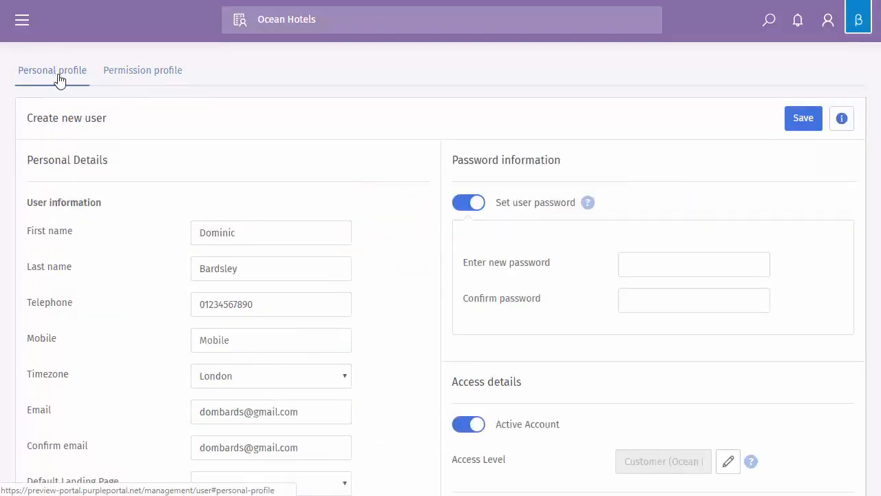
{"action": "left_click", "coordinate": [154, 77]}
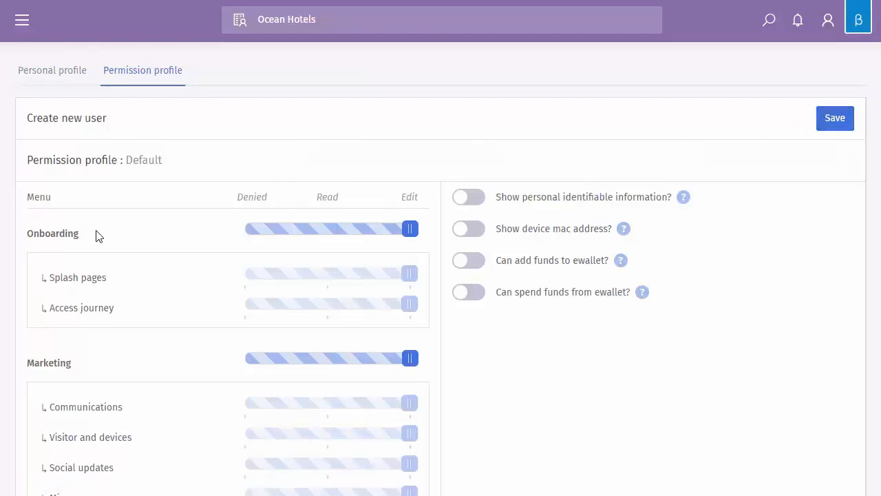
Try the Onboarding permission at Denied and Read, and override Splash pages with Read and Access journey with Edit
{"action": "scroll", "coordinate": [95, 236], "scroll_direction": "down", "scroll_amount": 1}
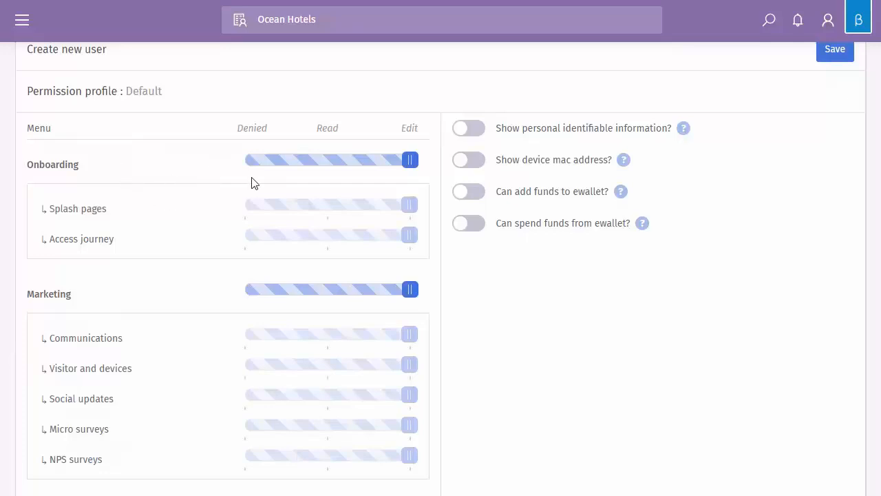
{"action": "left_click", "coordinate": [252, 159]}
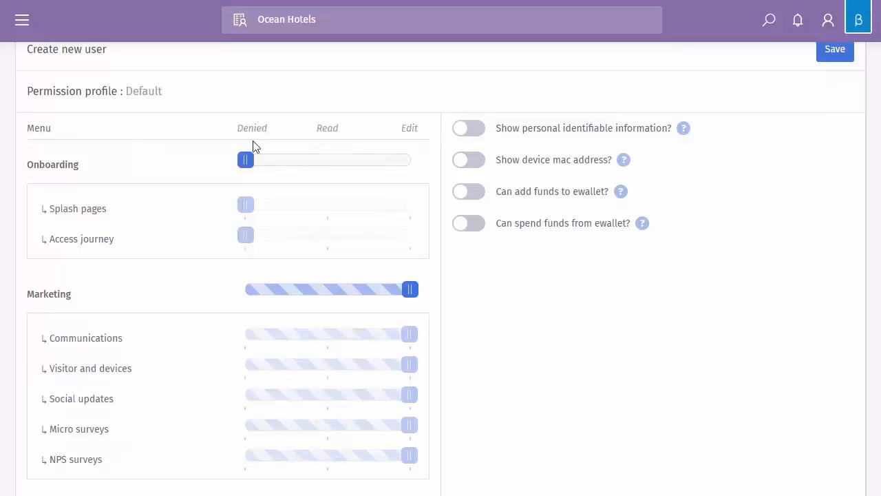
{"action": "left_click_drag", "start_coordinate": [244, 163], "coordinate": [314, 171]}
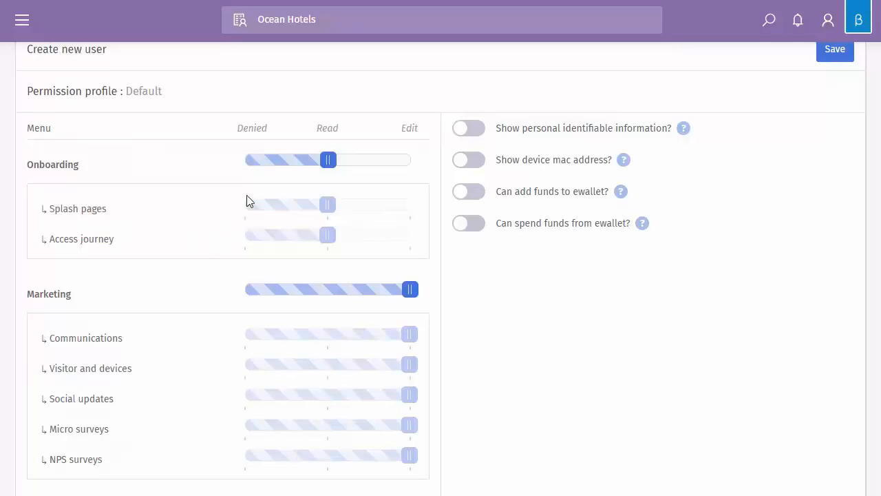
{"action": "left_click_drag", "start_coordinate": [334, 169], "coordinate": [335, 214]}
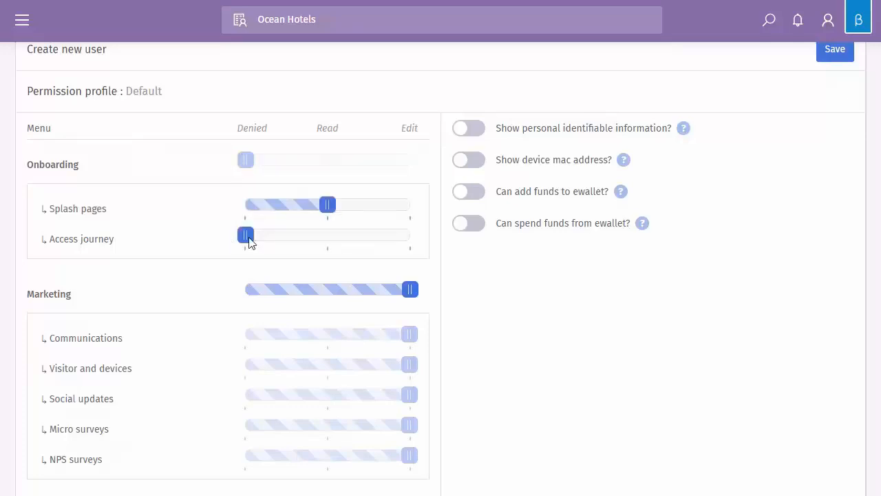
{"action": "left_click_drag", "start_coordinate": [246, 238], "coordinate": [413, 252]}
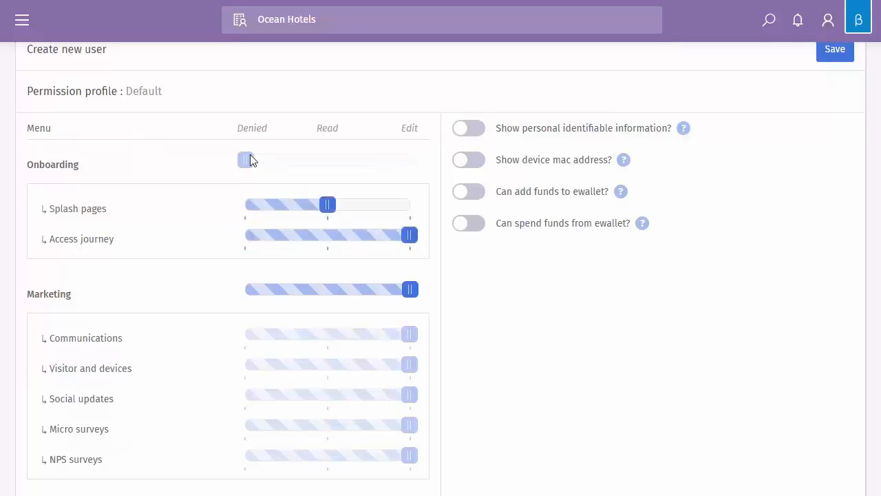
Replace the individual Onboarding overrides by setting the whole section to Denied, Read and finally Edit
{"action": "left_click_drag", "start_coordinate": [250, 160], "coordinate": [218, 163]}
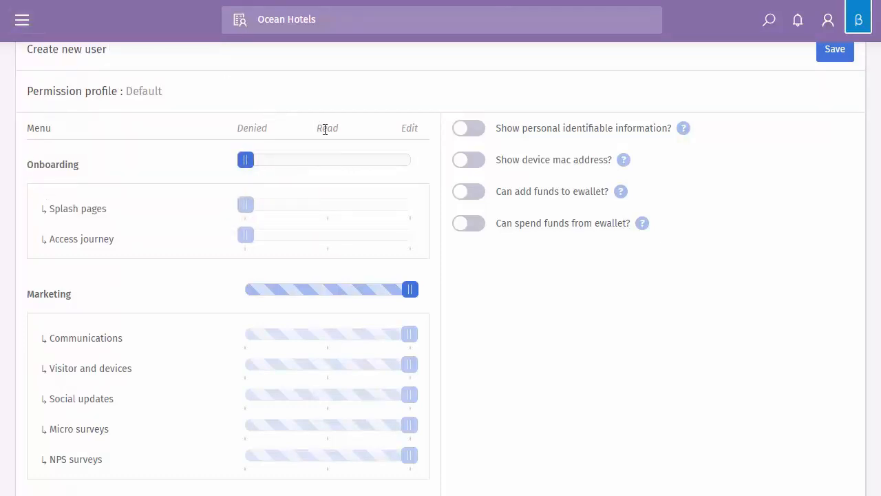
{"action": "left_click", "coordinate": [326, 165]}
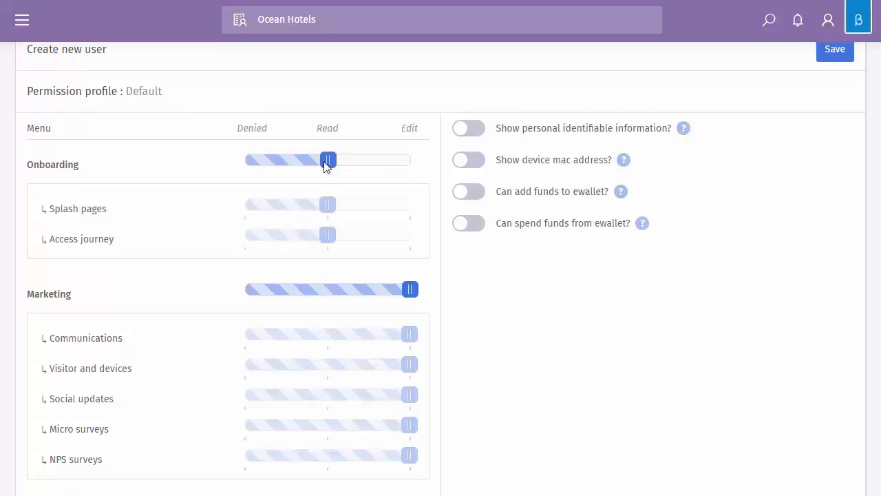
{"action": "left_click", "coordinate": [405, 165]}
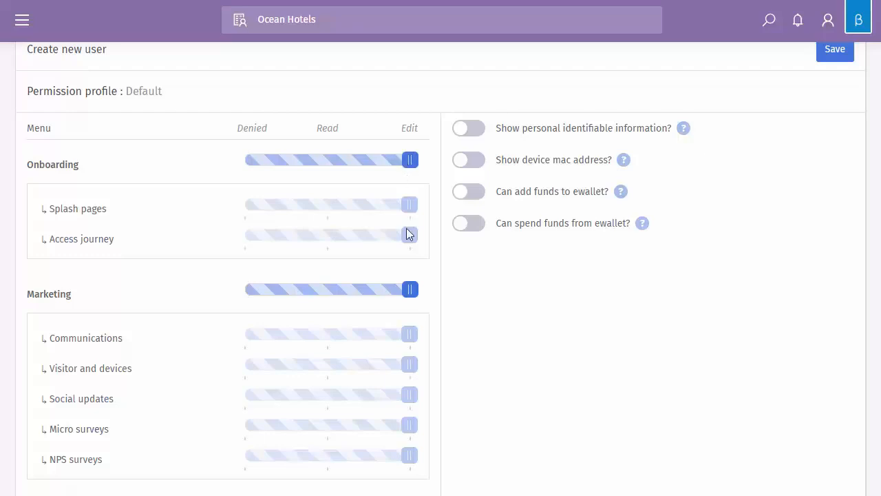
Set the whole Management and Presence sections of the permission profile to Read
{"action": "scroll", "coordinate": [347, 295], "scroll_direction": "down", "scroll_amount": 1}
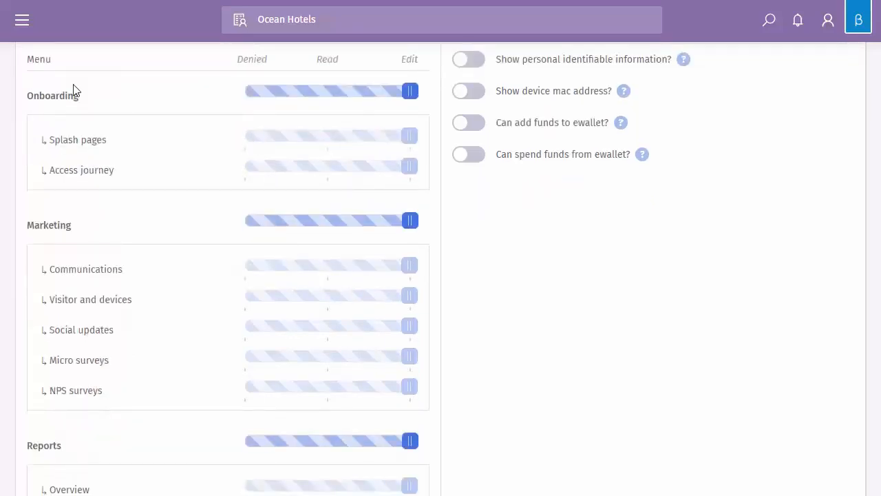
{"action": "scroll", "coordinate": [69, 244], "scroll_direction": "down", "scroll_amount": 2}
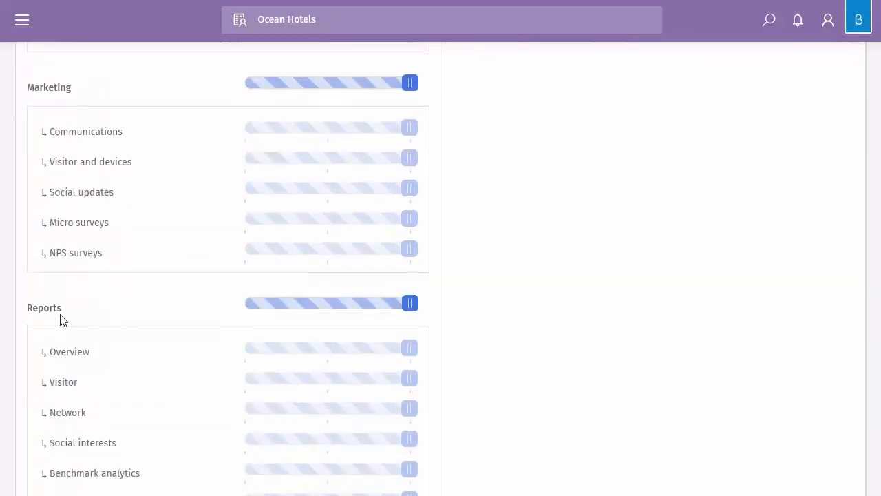
{"action": "scroll", "coordinate": [61, 319], "scroll_direction": "down", "scroll_amount": 2}
{"action": "scroll", "coordinate": [62, 318], "scroll_direction": "down", "scroll_amount": 5}
{"action": "scroll", "coordinate": [55, 282], "scroll_direction": "down", "scroll_amount": 3}
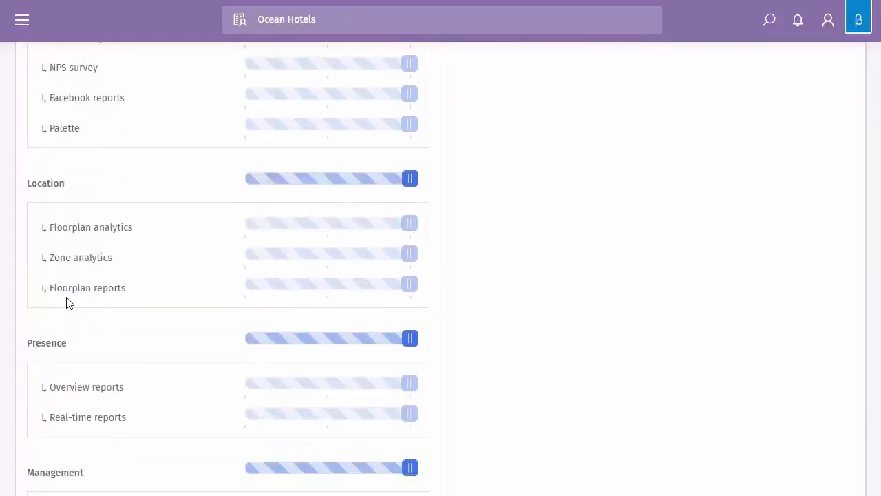
{"action": "scroll", "coordinate": [79, 316], "scroll_direction": "down", "scroll_amount": 2}
{"action": "scroll", "coordinate": [83, 320], "scroll_direction": "up", "scroll_amount": 2}
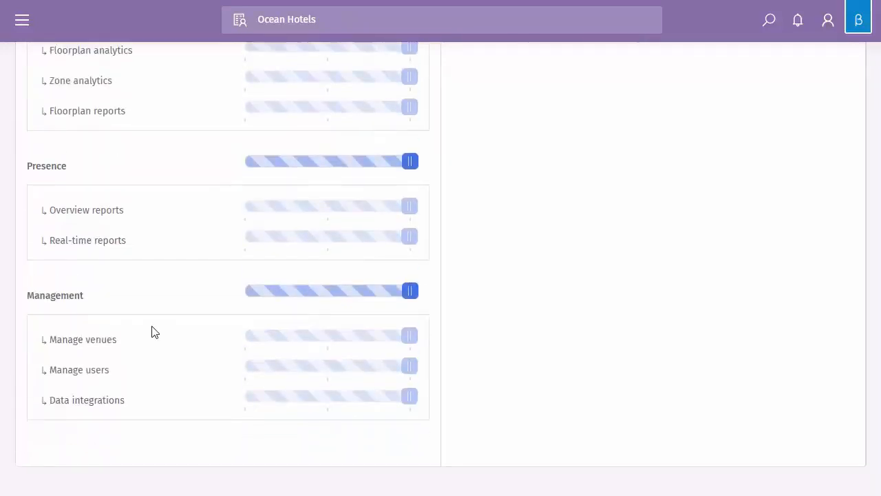
{"action": "left_click", "coordinate": [346, 344]}
{"action": "left_click", "coordinate": [342, 219]}
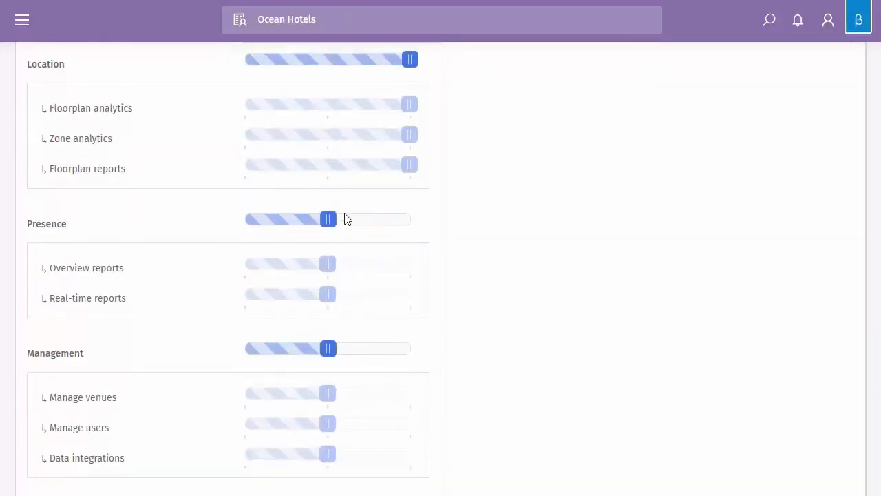
Under Location, set Floorplan analytics to Denied and Floorplan reports to Read
{"action": "scroll", "coordinate": [423, 259], "scroll_direction": "up", "scroll_amount": 2}
{"action": "left_click", "coordinate": [247, 240]}
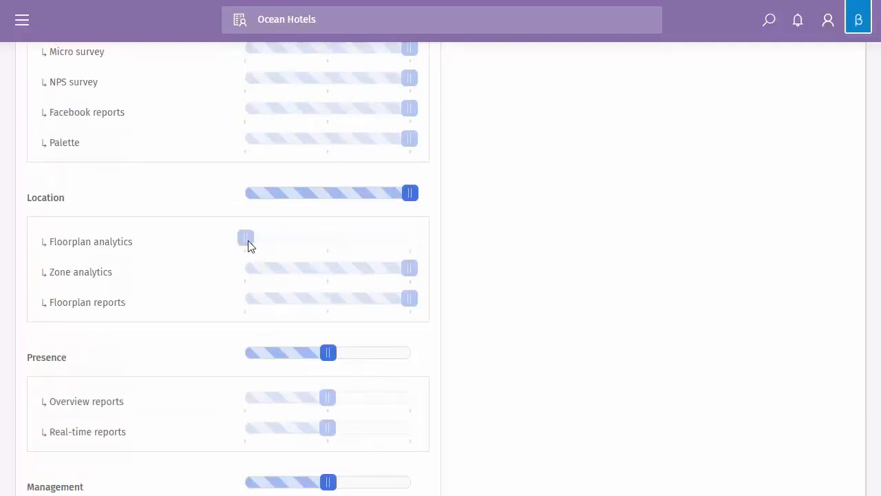
{"action": "left_click", "coordinate": [329, 300]}
{"action": "scroll", "coordinate": [338, 248], "scroll_direction": "up", "scroll_amount": 2}
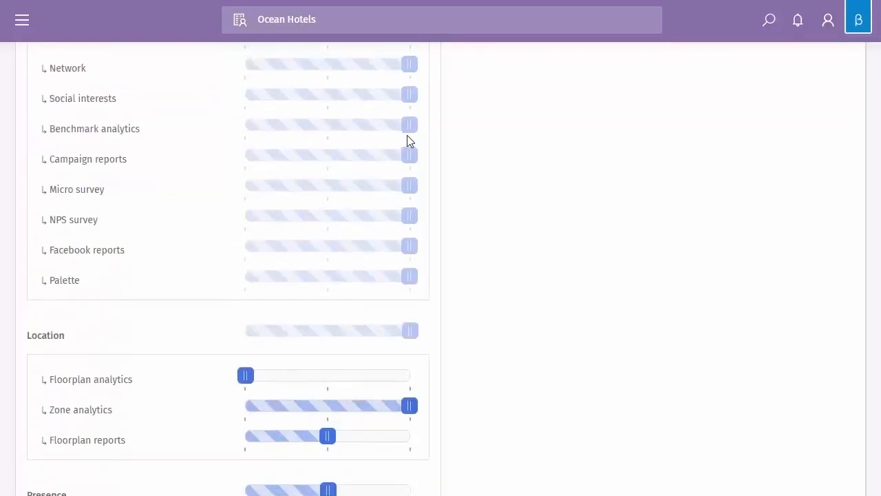
Allow showing personal identifiable information and device MAC addresses, and adding and spending eWallet funds
{"action": "scroll", "coordinate": [330, 145], "scroll_direction": "up", "scroll_amount": 8}
{"action": "scroll", "coordinate": [351, 237], "scroll_direction": "up", "scroll_amount": 1}
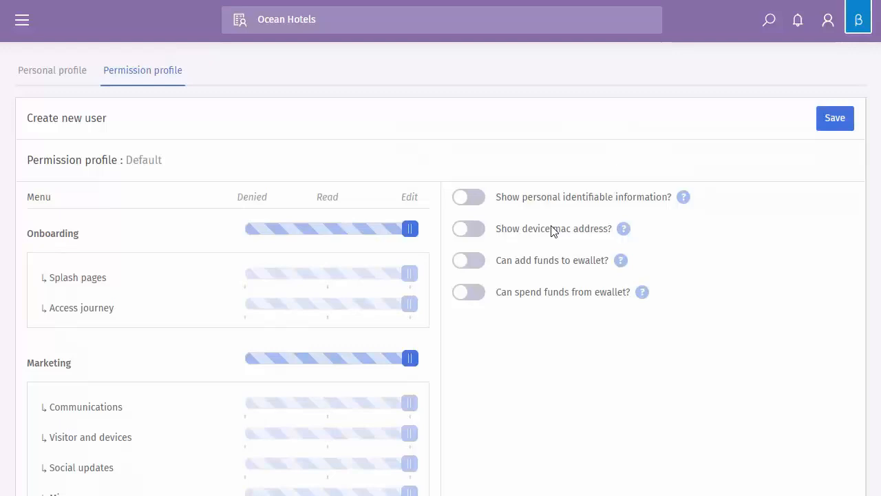
{"action": "left_click", "coordinate": [467, 197]}
{"action": "left_click", "coordinate": [470, 197]}
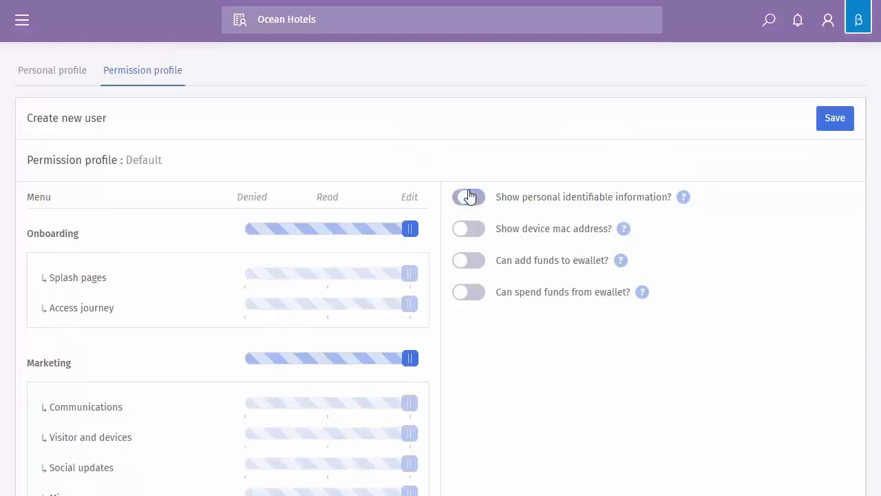
{"action": "left_click", "coordinate": [469, 197]}
{"action": "left_click", "coordinate": [475, 234]}
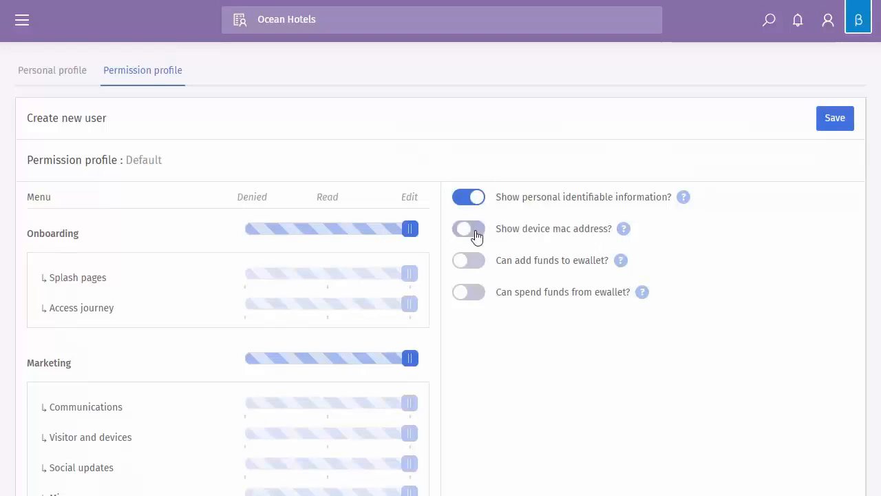
{"action": "left_click", "coordinate": [475, 234]}
{"action": "left_click", "coordinate": [474, 237]}
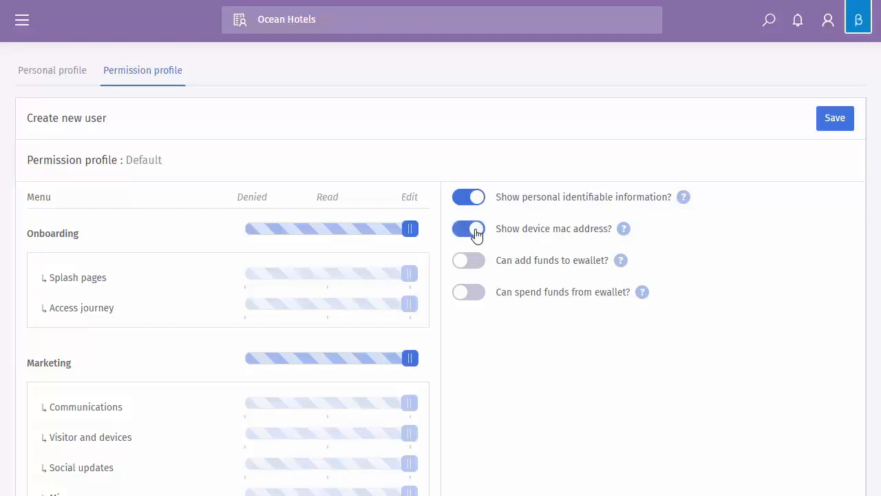
{"action": "left_click", "coordinate": [478, 267]}
{"action": "left_click", "coordinate": [478, 300]}
Review the permission profile and save the new user
{"action": "scroll", "coordinate": [535, 307], "scroll_direction": "down", "scroll_amount": 6}
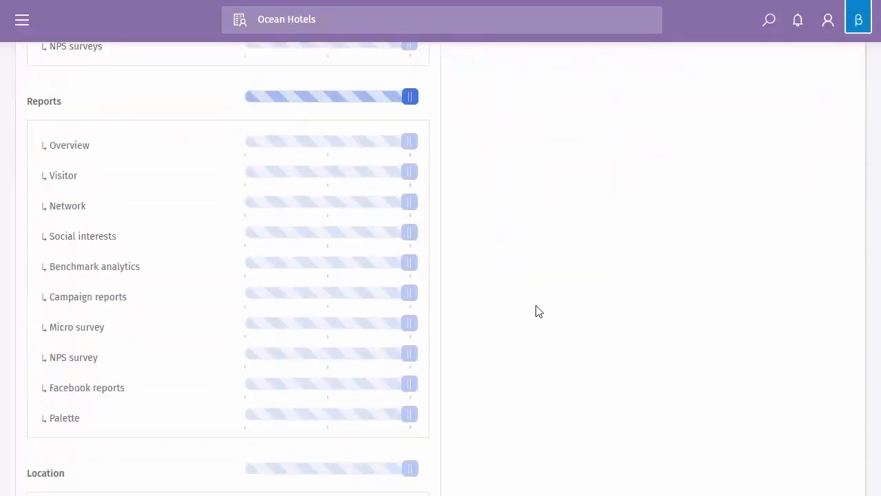
{"action": "scroll", "coordinate": [598, 276], "scroll_direction": "up", "scroll_amount": 6}
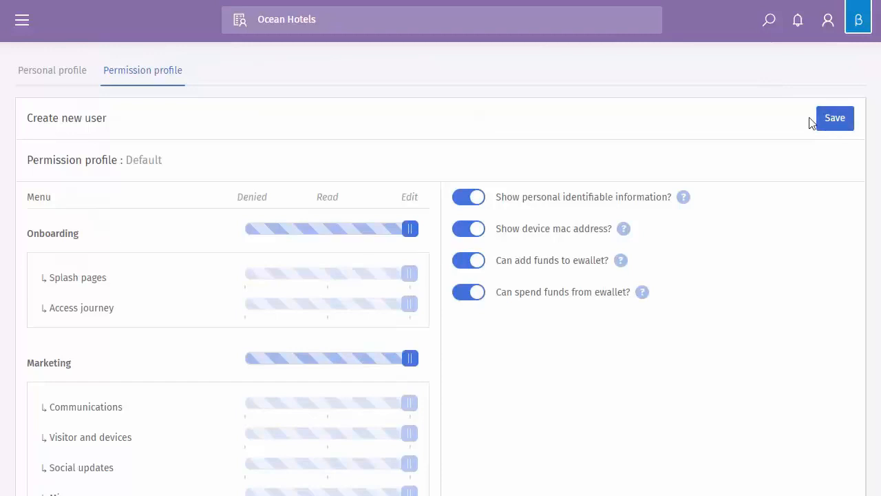
{"action": "left_click", "coordinate": [834, 120]}
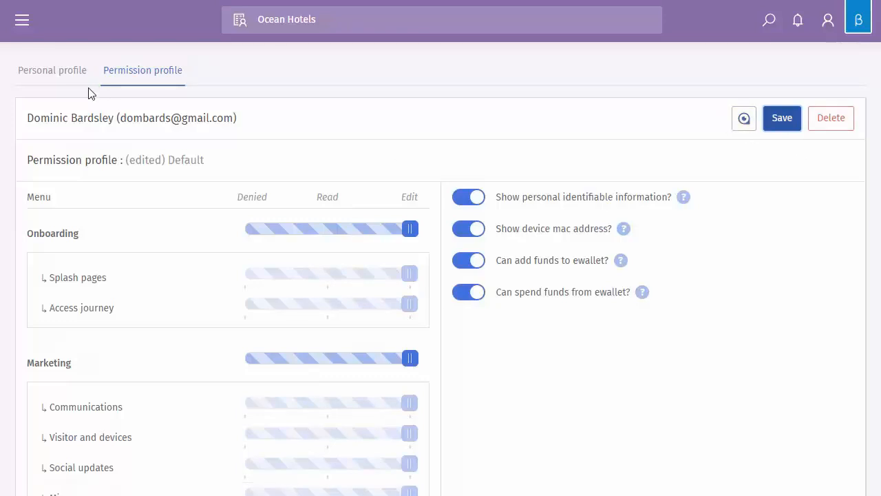
View the password-setting options in the new user's personal profile, leaving Set user password off
{"action": "left_click", "coordinate": [56, 71]}
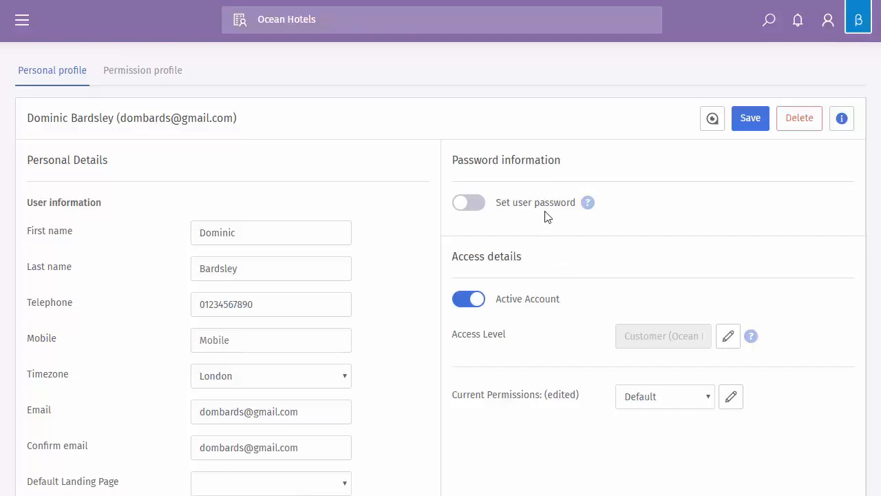
{"action": "left_click", "coordinate": [480, 205]}
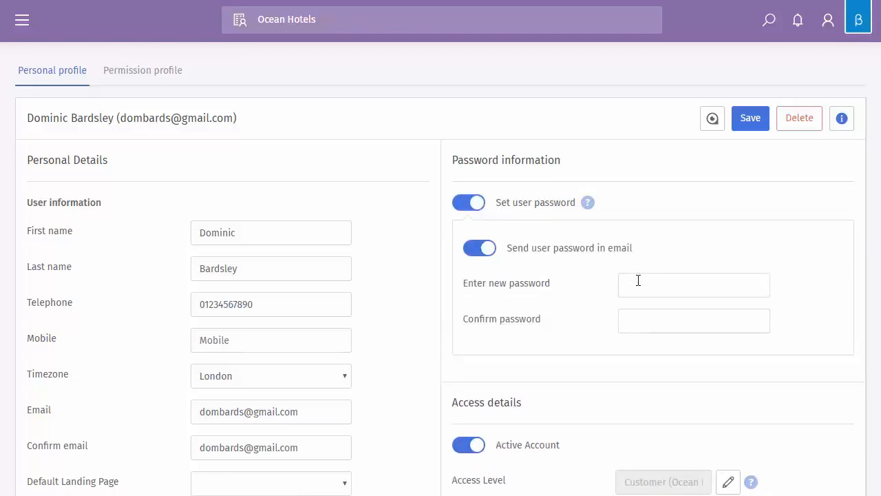
{"action": "left_click", "coordinate": [476, 201]}
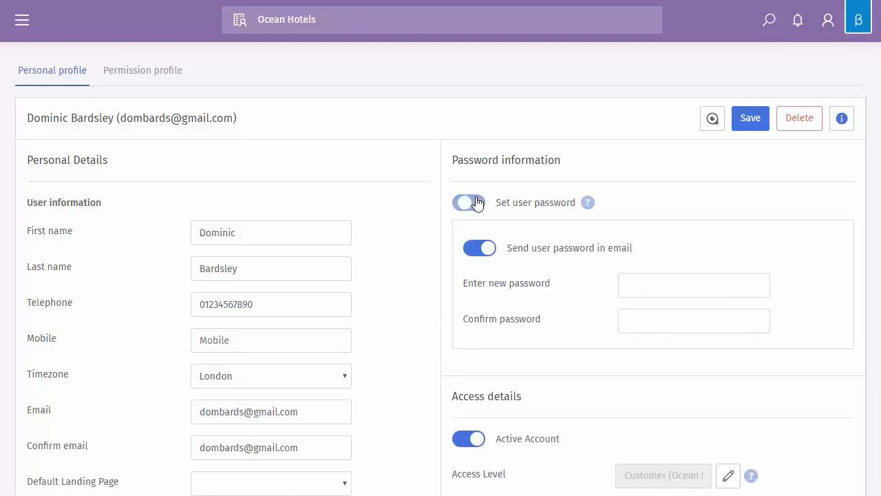
Impersonate the newly created user to view the portal with that account's access
{"action": "left_click", "coordinate": [712, 120]}
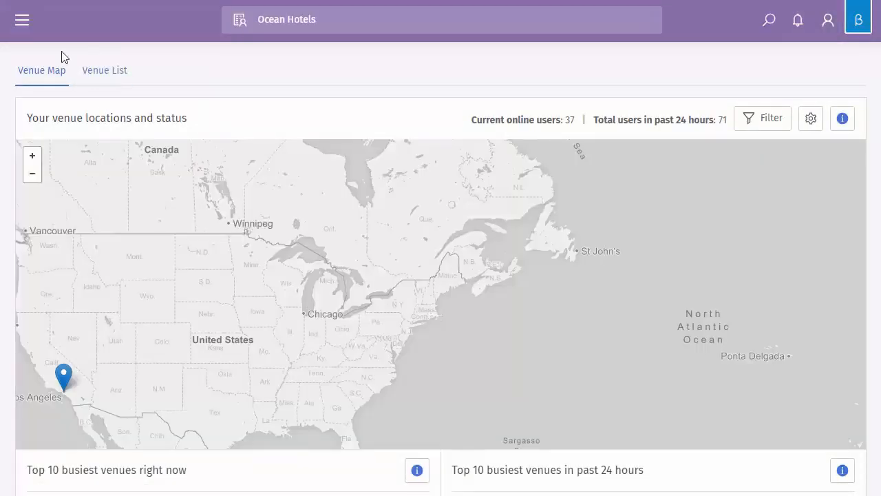
{"action": "left_click", "coordinate": [23, 21]}
{"action": "left_click", "coordinate": [247, 88]}
Look at the scopes available under Ocean Hotels and exit the impersonation
{"action": "left_click", "coordinate": [539, 33]}
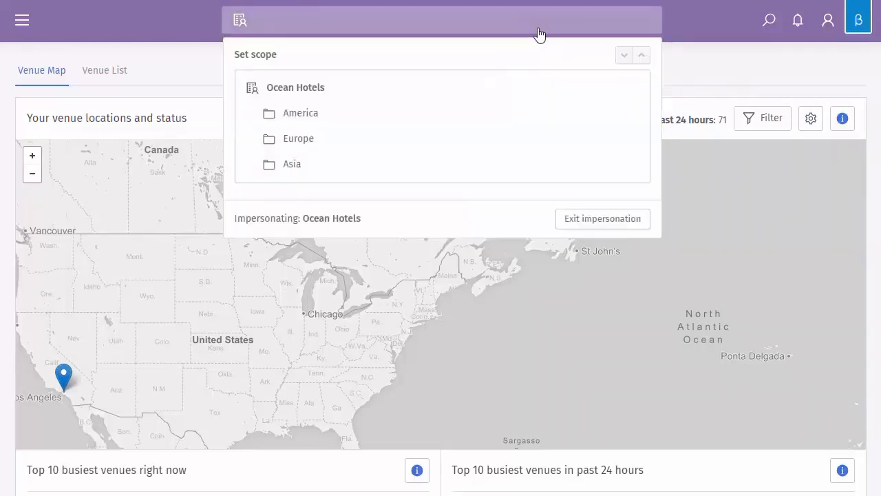
{"action": "left_click", "coordinate": [722, 71]}
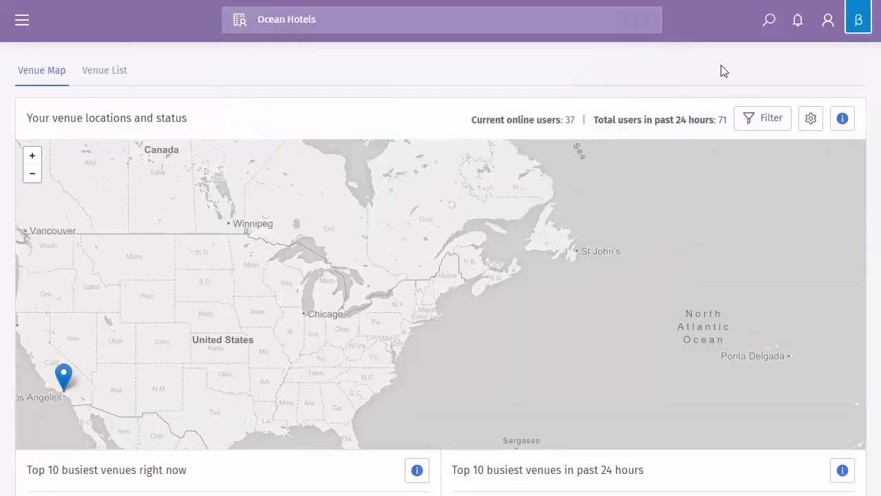
{"action": "left_click", "coordinate": [540, 27]}
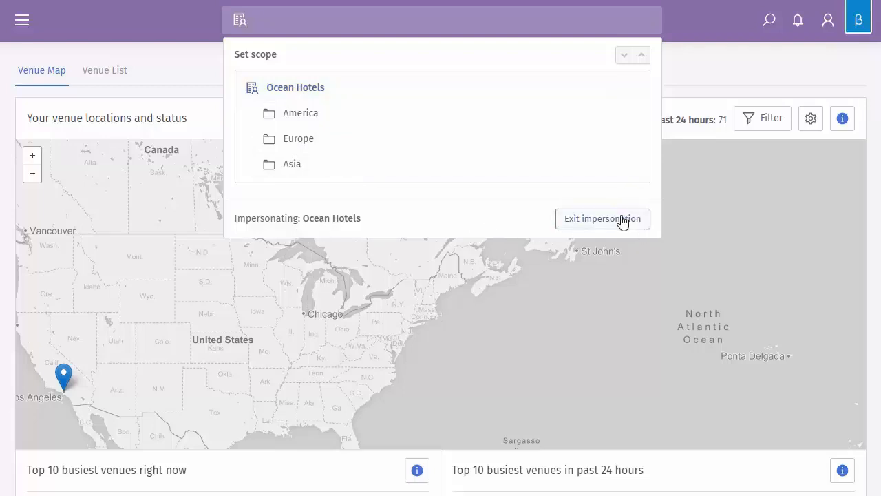
{"action": "left_click", "coordinate": [599, 221]}
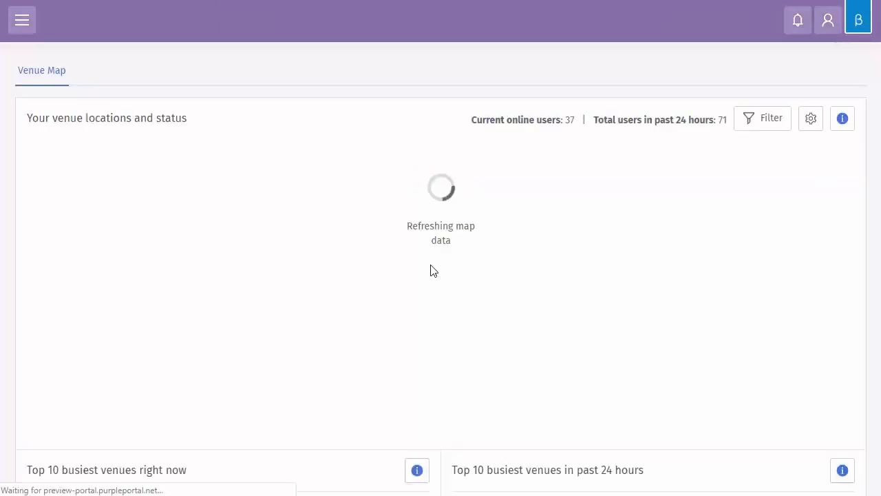